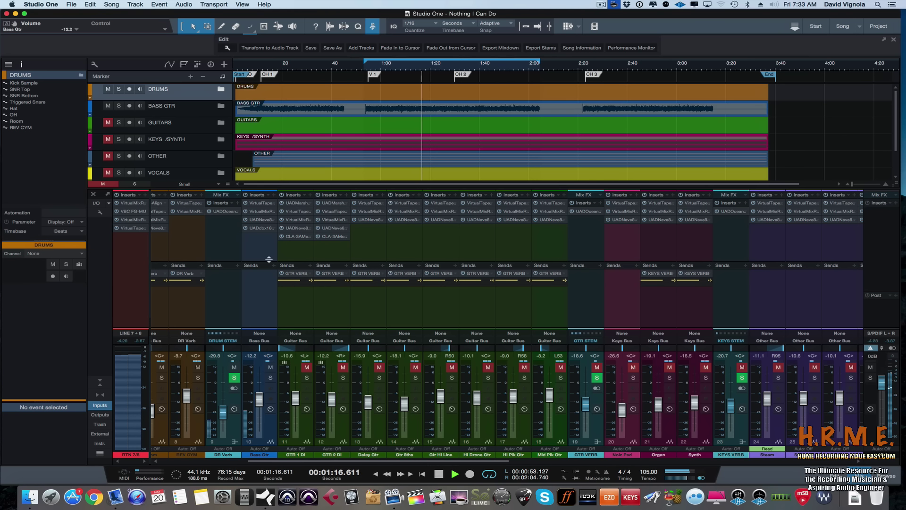
Inspect the Bass Gtr channel's Virtual Tape Machines and Virtual Mix Rack inserts while the song plays
{"action": "left_click", "coordinate": [263, 229]}
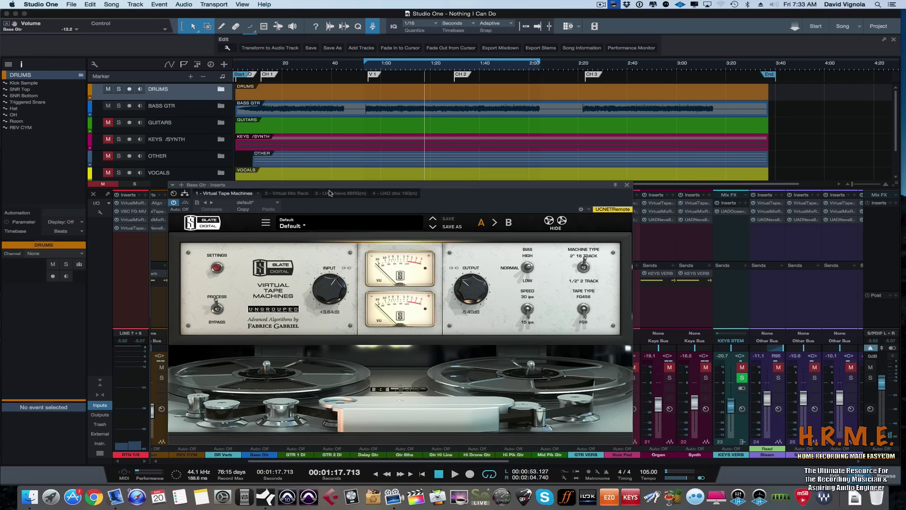
{"action": "left_click_drag", "start_coordinate": [336, 185], "coordinate": [355, 122]}
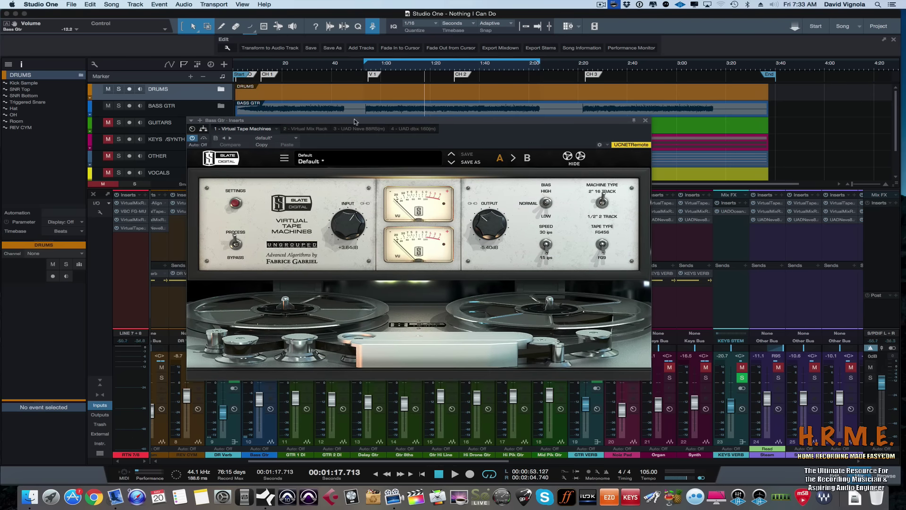
{"action": "key", "text": "space"}
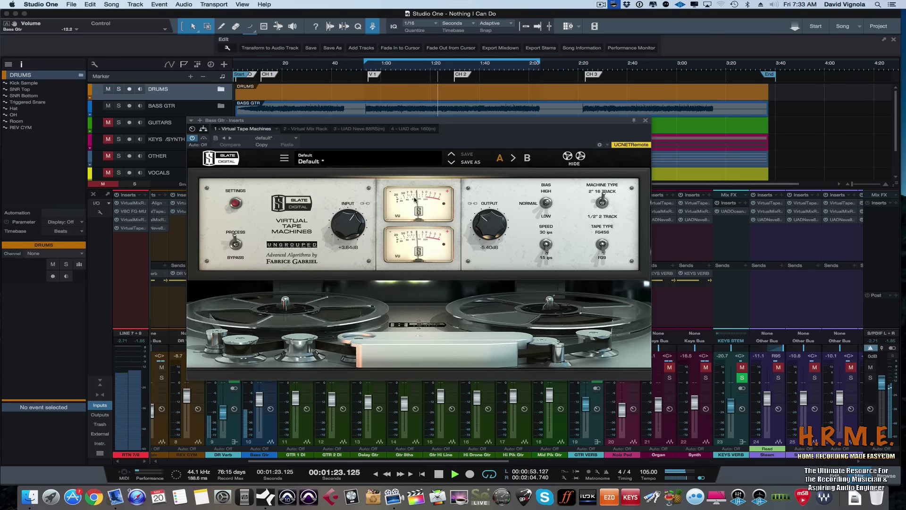
{"action": "left_click", "coordinate": [307, 128]}
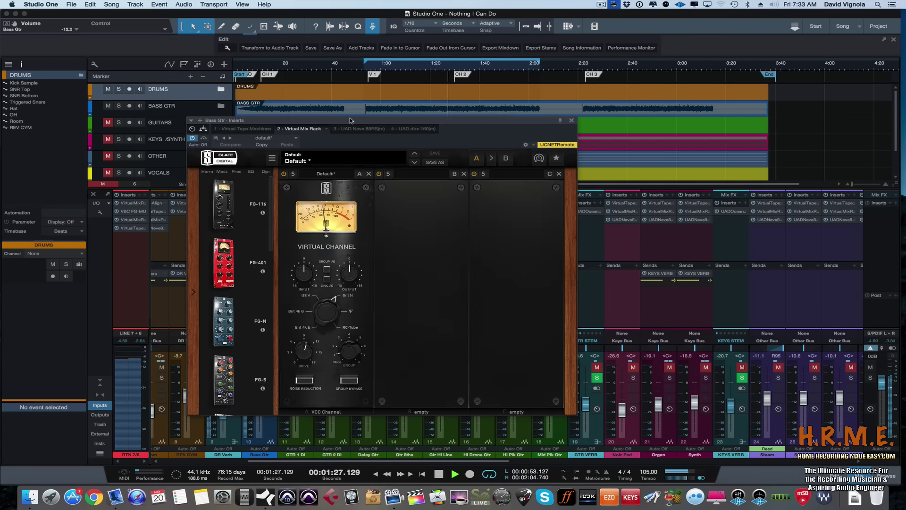
{"action": "left_click_drag", "start_coordinate": [348, 121], "coordinate": [366, 109]}
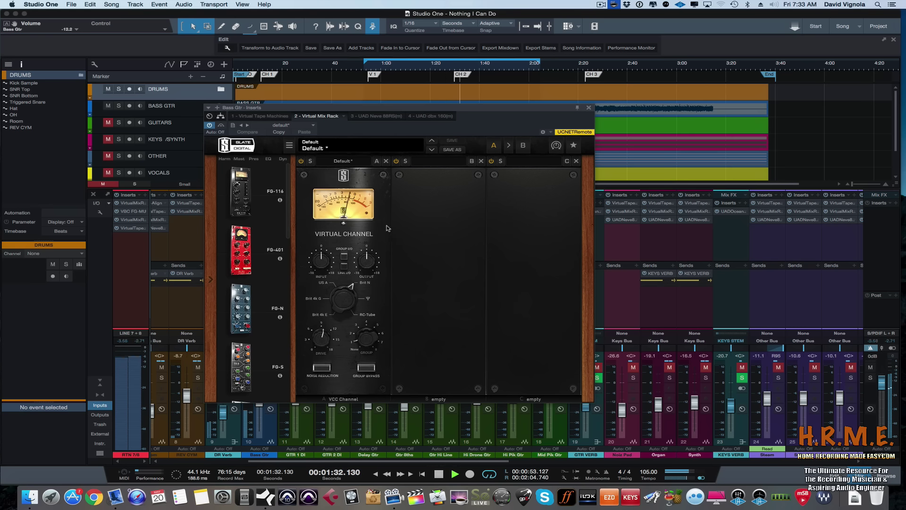
Display the bass guitar's UAD Neve 88RS insert and raise the low-mid EQ band's gain during playback
{"action": "left_click", "coordinate": [374, 116]}
{"action": "left_click_drag", "start_coordinate": [359, 109], "coordinate": [427, 89]}
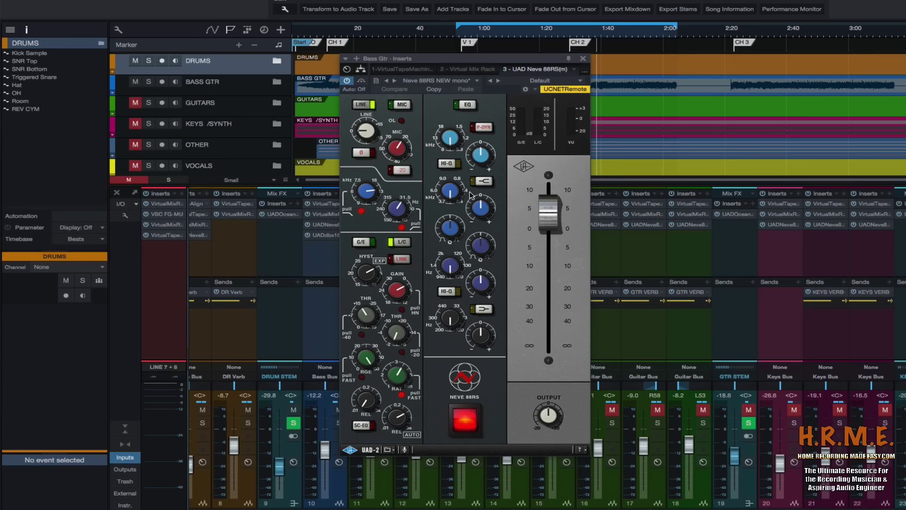
{"action": "key", "text": "space"}
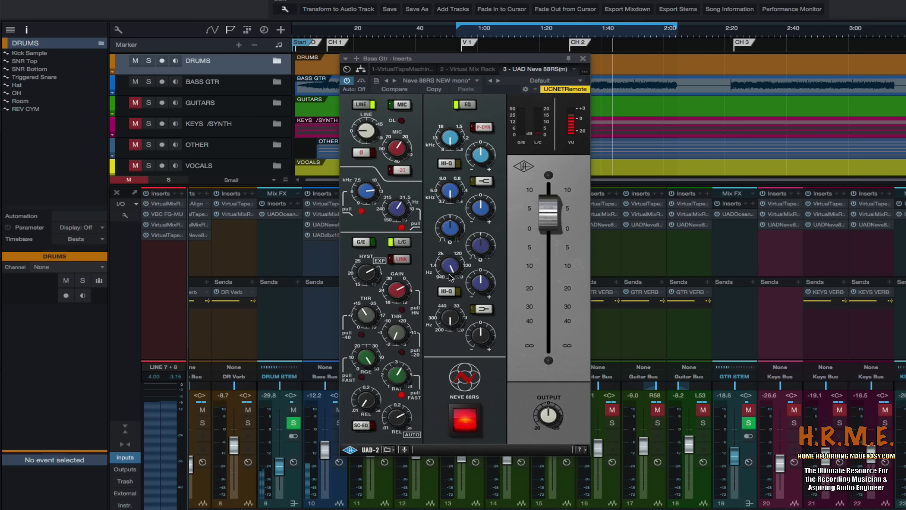
{"action": "mouse_move", "coordinate": [478, 280]}
{"action": "left_mouse_down"}
{"action": "mouse_move", "coordinate": [490, 267]}
{"action": "mouse_move", "coordinate": [489, 239]}
{"action": "mouse_move", "coordinate": [481, 269]}
{"action": "left_mouse_up"}
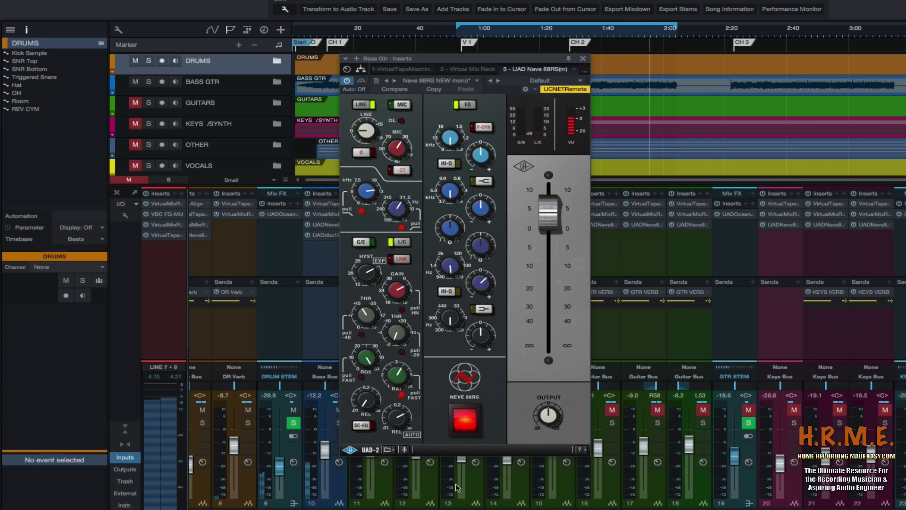
Compare the bass sound with the Neve 88RS switched off and on, and close the plug-in
{"action": "left_click", "coordinate": [461, 428]}
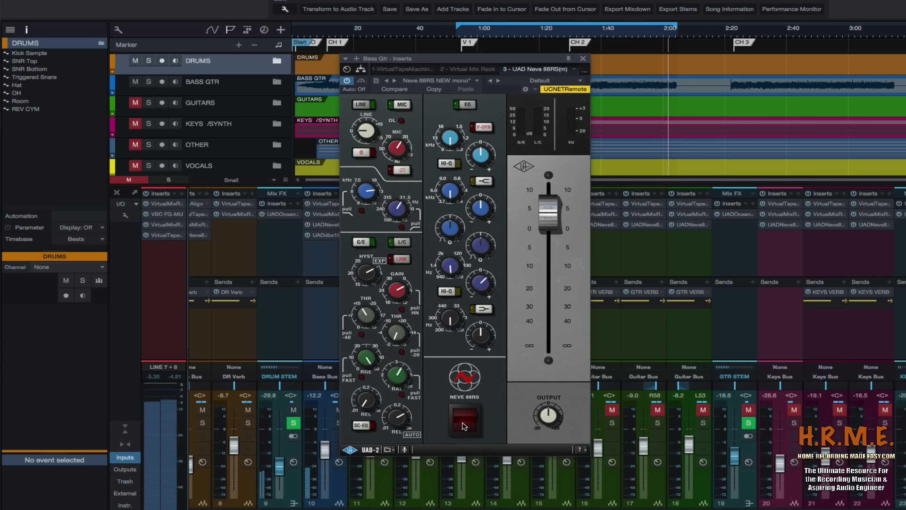
{"action": "left_click", "coordinate": [464, 420]}
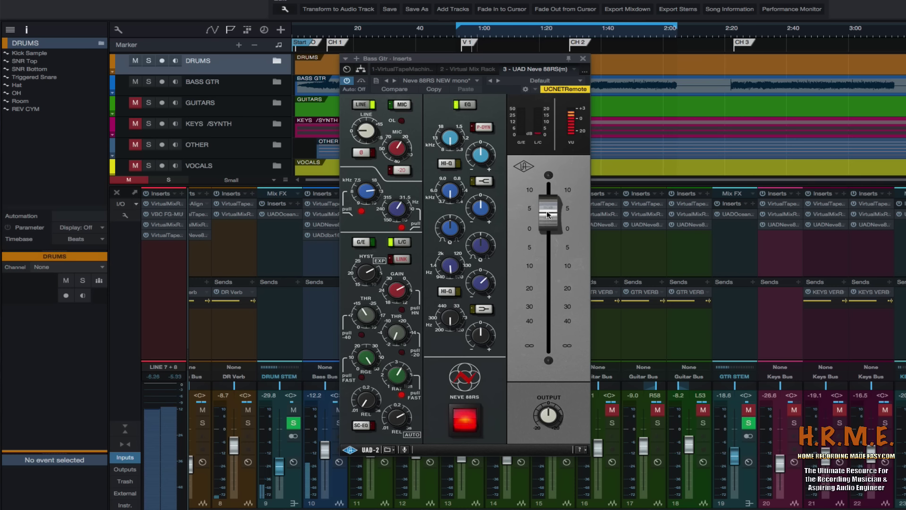
{"action": "left_click", "coordinate": [465, 416]}
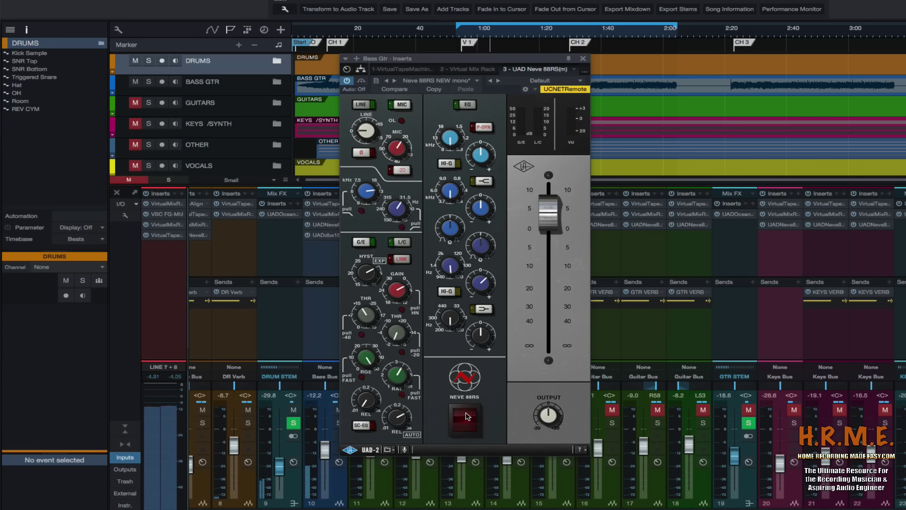
{"action": "left_click", "coordinate": [465, 416]}
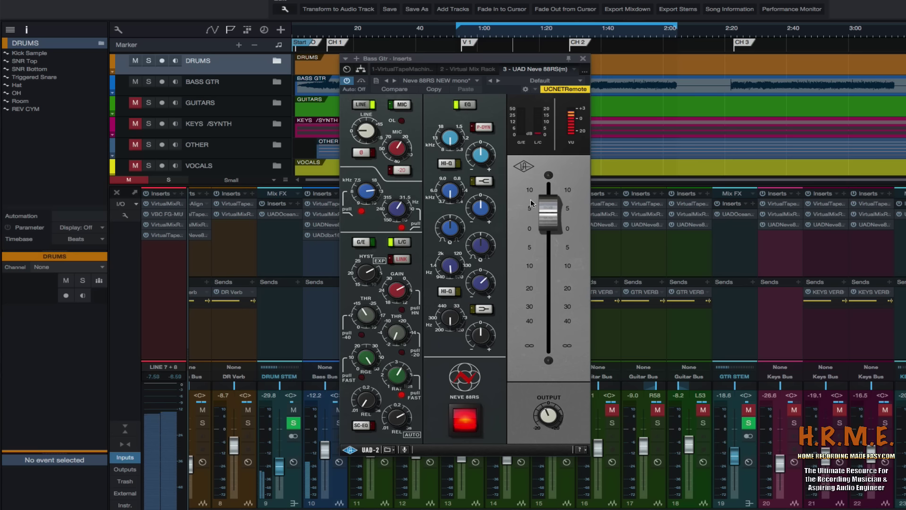
{"action": "left_click", "coordinate": [583, 59]}
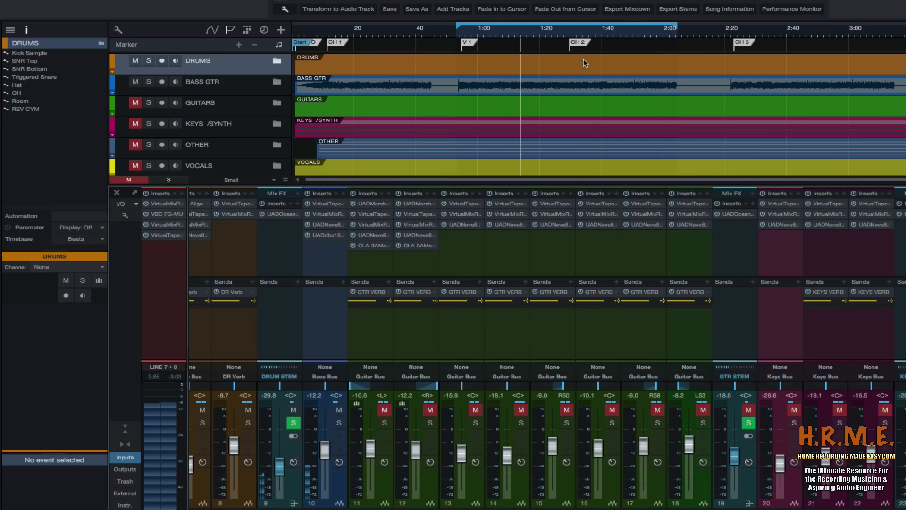
Compare the bass guitar's dbx 160 compressor bypassed and active, close it, and set the Bass Gtr fader to -17.0 dB
{"action": "double_click", "coordinate": [329, 234]}
{"action": "left_click_drag", "start_coordinate": [521, 130], "coordinate": [491, 150]}
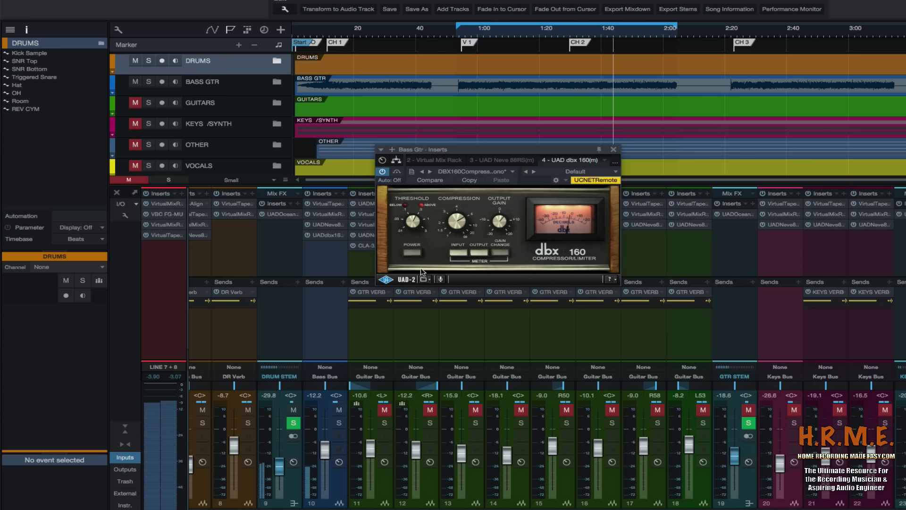
{"action": "left_click", "coordinate": [397, 172]}
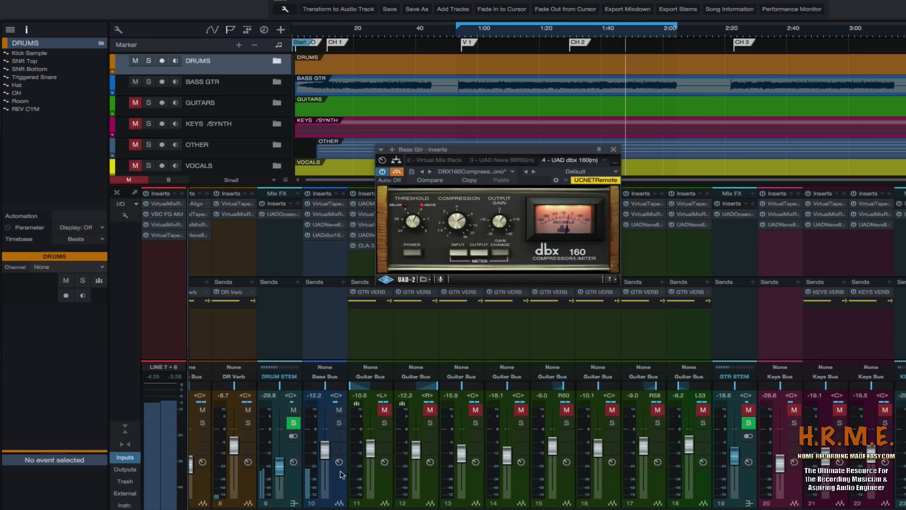
{"action": "left_click_drag", "start_coordinate": [329, 457], "coordinate": [329, 448]}
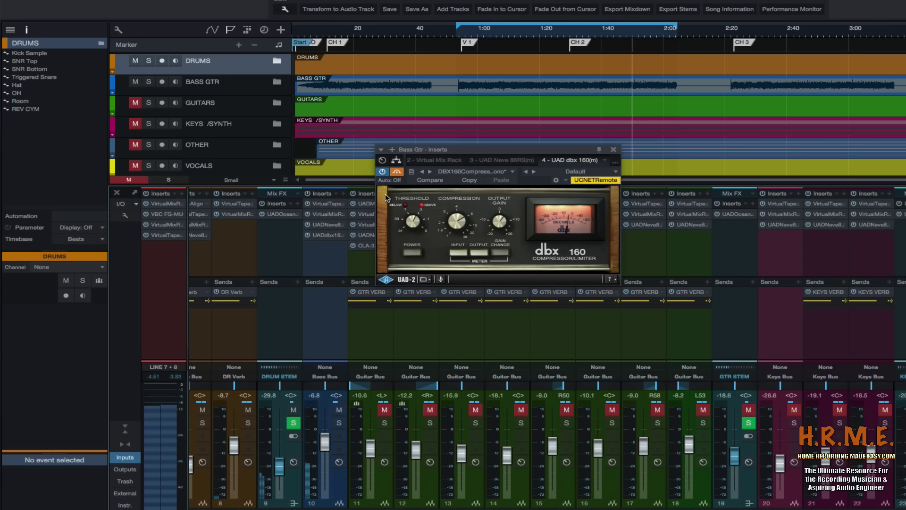
{"action": "left_click", "coordinate": [395, 173]}
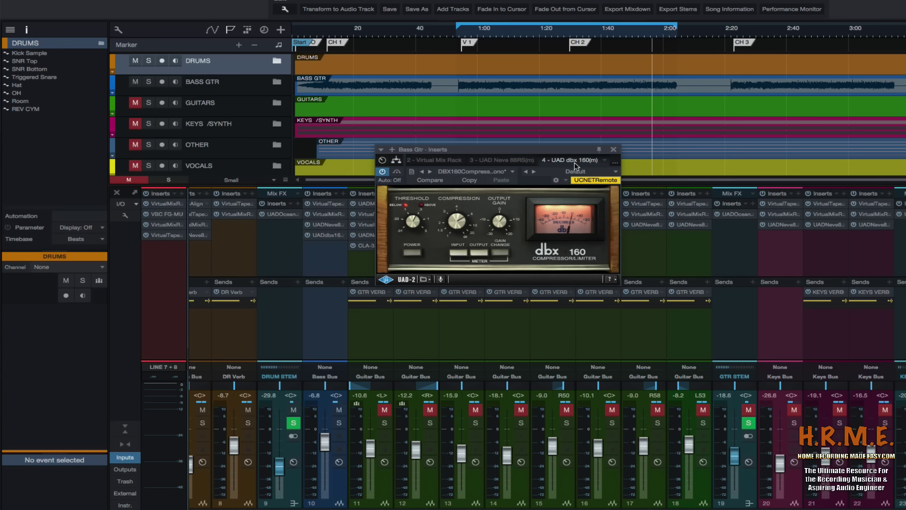
{"action": "left_click", "coordinate": [614, 150]}
{"action": "left_click_drag", "start_coordinate": [323, 440], "coordinate": [325, 454]}
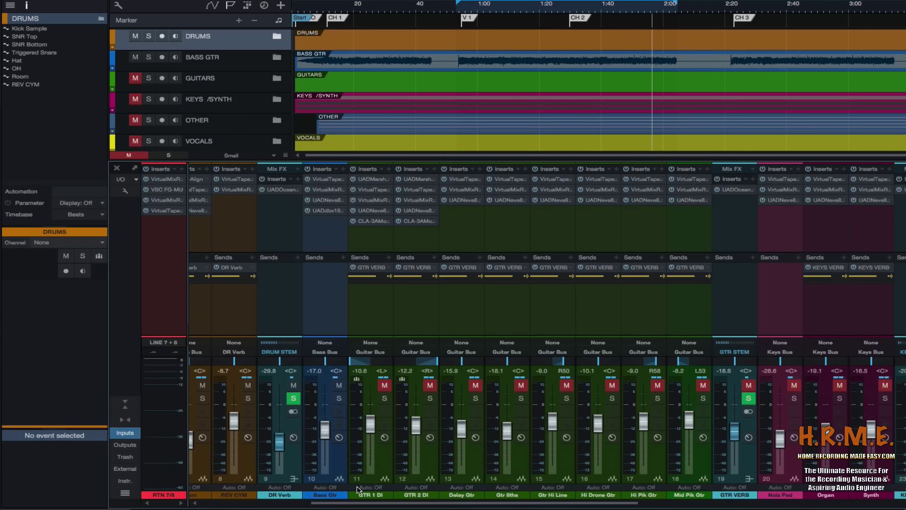
Enlarge the inserts area of the mixer channels and expand the GUITARS folder track
{"action": "left_click", "coordinate": [386, 469]}
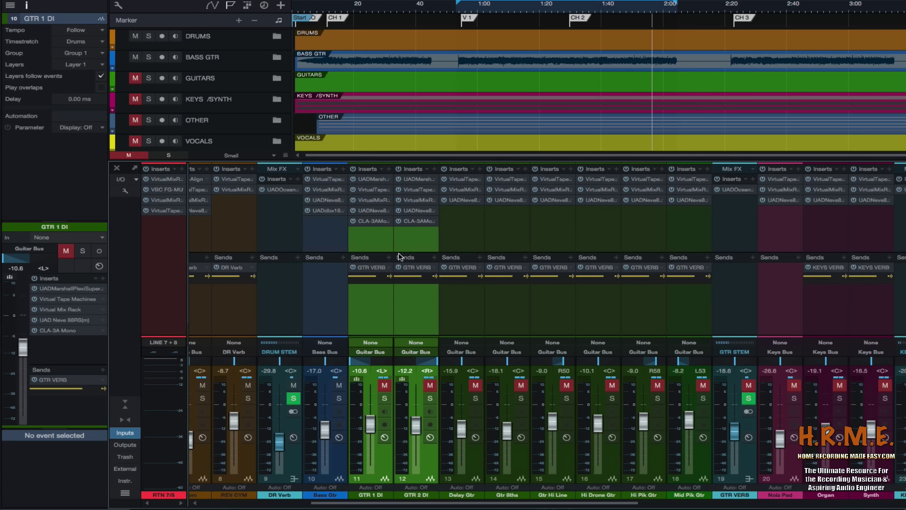
{"action": "left_click_drag", "start_coordinate": [402, 252], "coordinate": [397, 274]}
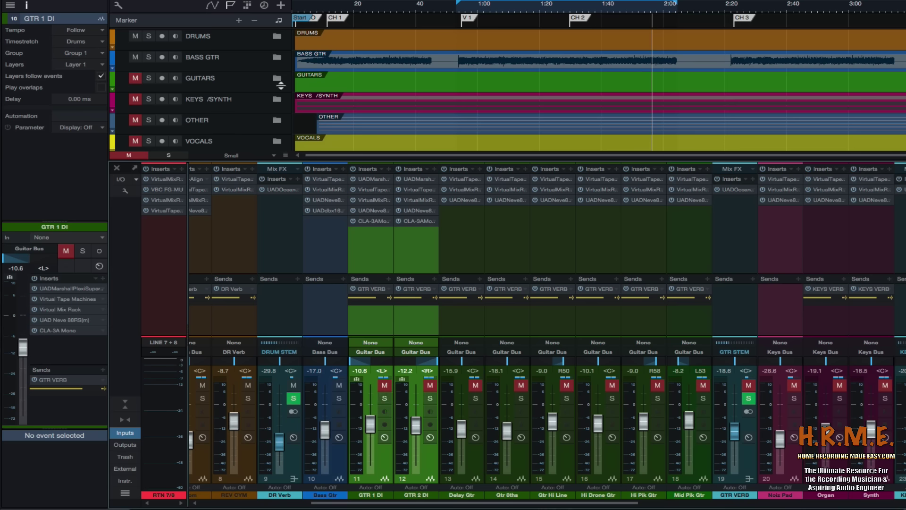
{"action": "left_click", "coordinate": [272, 79]}
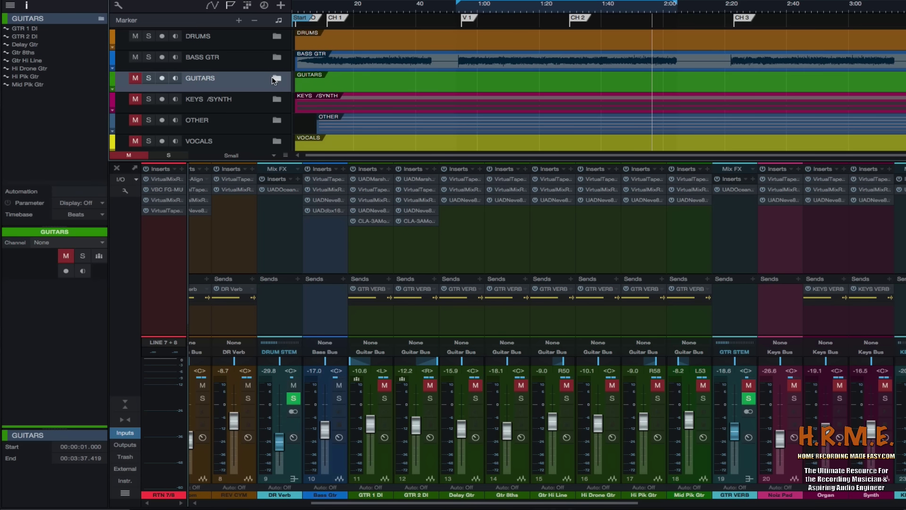
{"action": "left_click", "coordinate": [276, 79]}
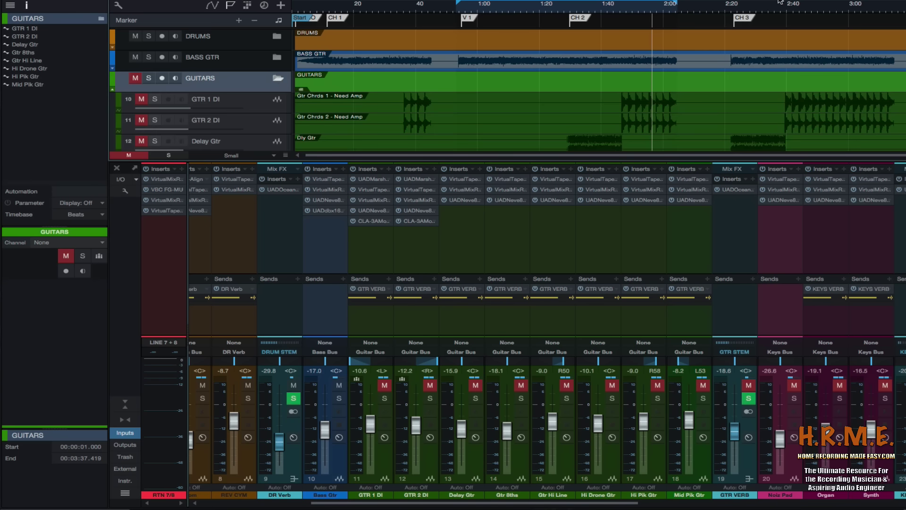
Set the loop range over the last guitar chord section, about 2:35 to 3:14, and place the playback cursor just before the chords
{"action": "left_click_drag", "start_coordinate": [777, 3], "coordinate": [897, 3]}
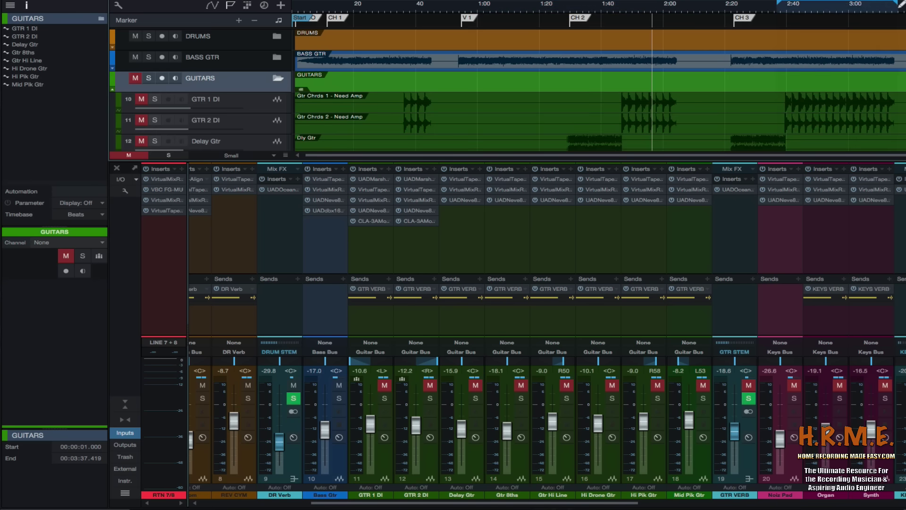
{"action": "key", "text": "KP_1"}
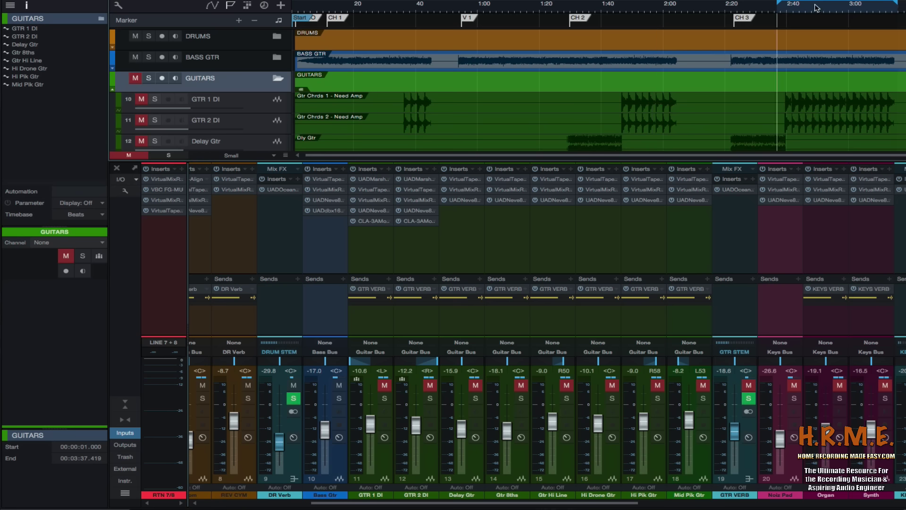
{"action": "left_click", "coordinate": [781, 13]}
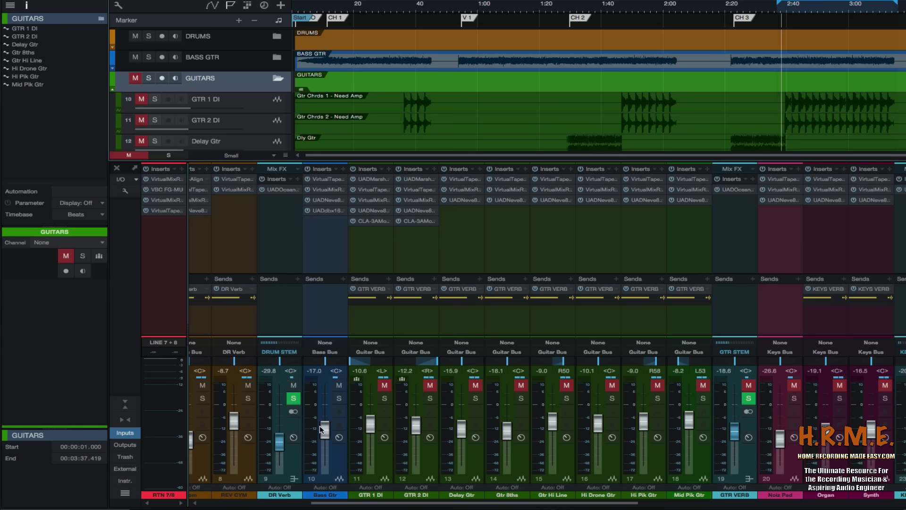
Lower the Bass Gtr fader to -20.2 dB and, during playback, unmute GTR 1 DI and GTR 2 DI at -9.0 and -10.6 dB
{"action": "left_click_drag", "start_coordinate": [329, 430], "coordinate": [329, 434]}
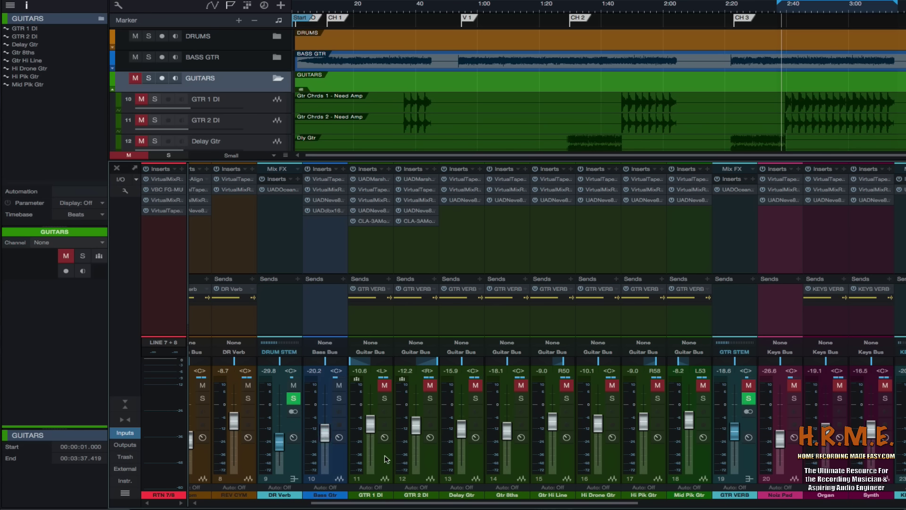
{"action": "key", "text": "space"}
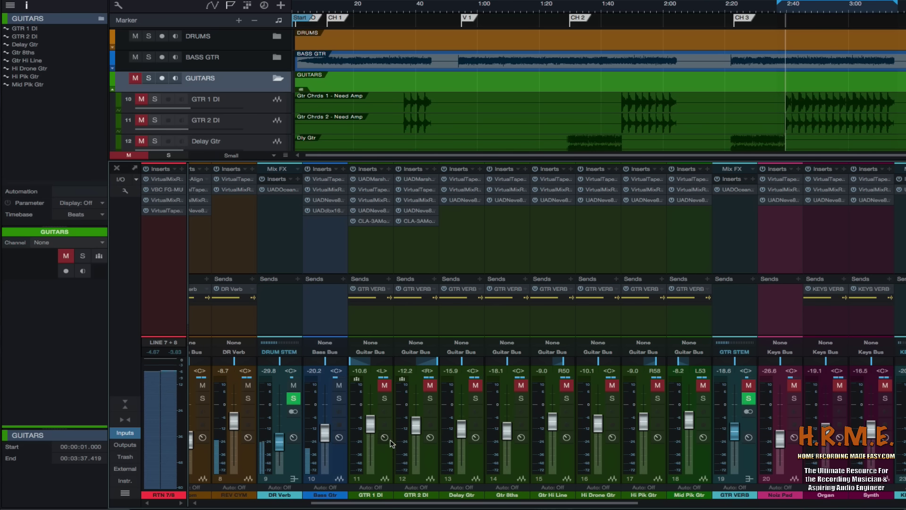
{"action": "left_click", "coordinate": [423, 387]}
{"action": "left_click_drag", "start_coordinate": [415, 428], "coordinate": [416, 425]}
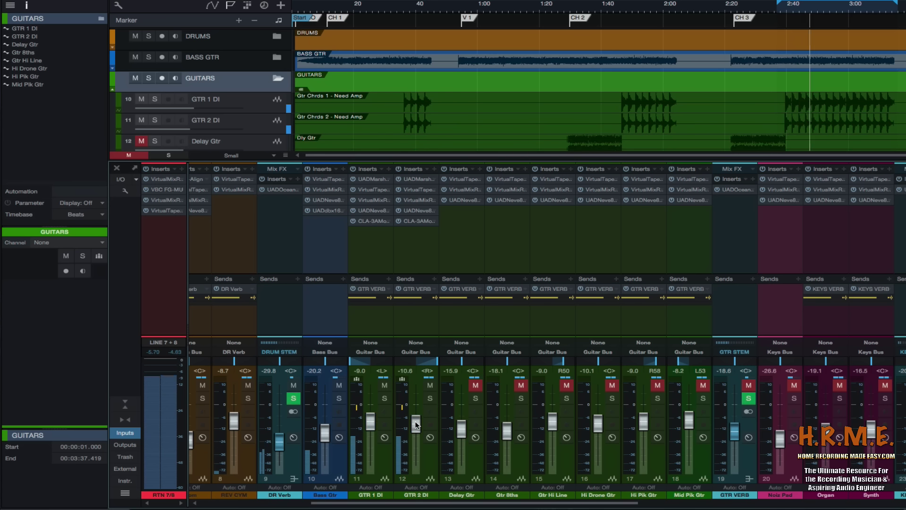
Raise the Bass Gtr fader to -12.2 dB and toggle the channel's mute to compare the mix with and without bass
{"action": "left_click_drag", "start_coordinate": [326, 442], "coordinate": [326, 430]}
{"action": "left_click", "coordinate": [338, 385]}
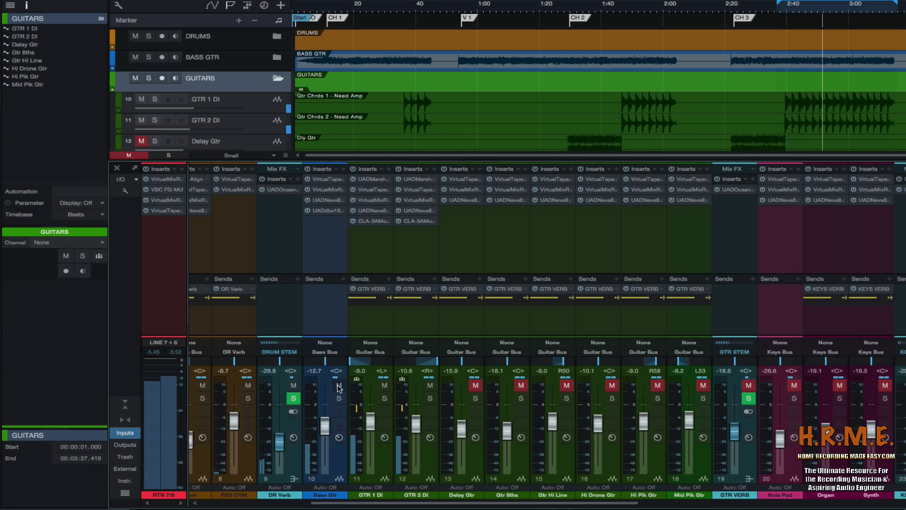
{"action": "left_click", "coordinate": [338, 385]}
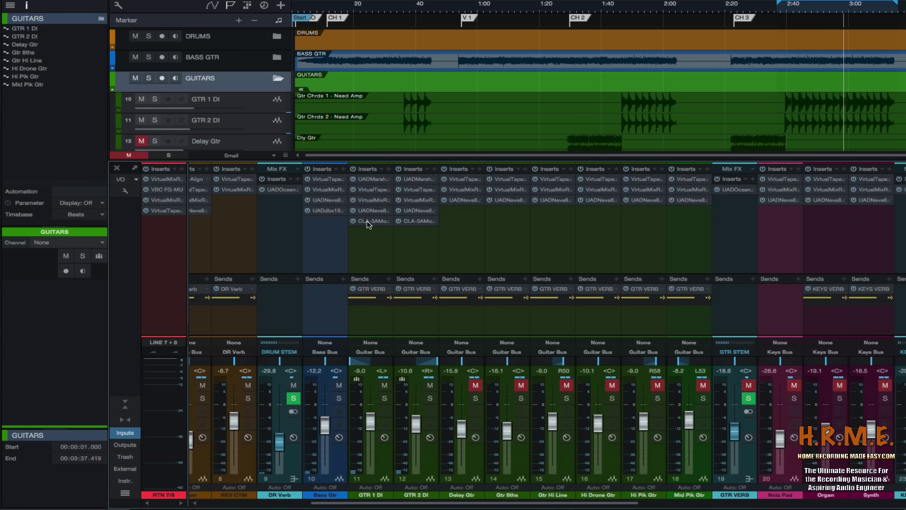
Adjust the Treble of GTR 1 DI's UAD Marshall Plexi Super Lead 1959 during playback and close the plug-in
{"action": "left_click", "coordinate": [369, 180]}
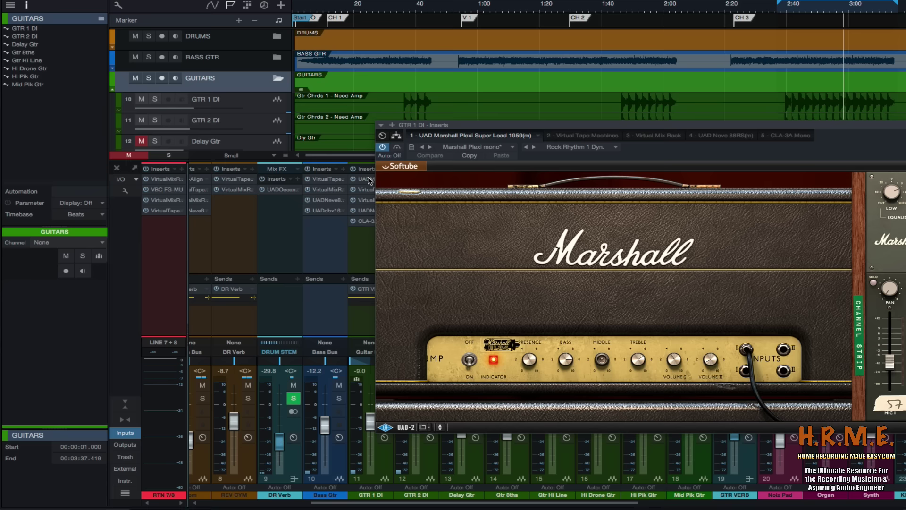
{"action": "left_click_drag", "start_coordinate": [476, 128], "coordinate": [378, 36]}
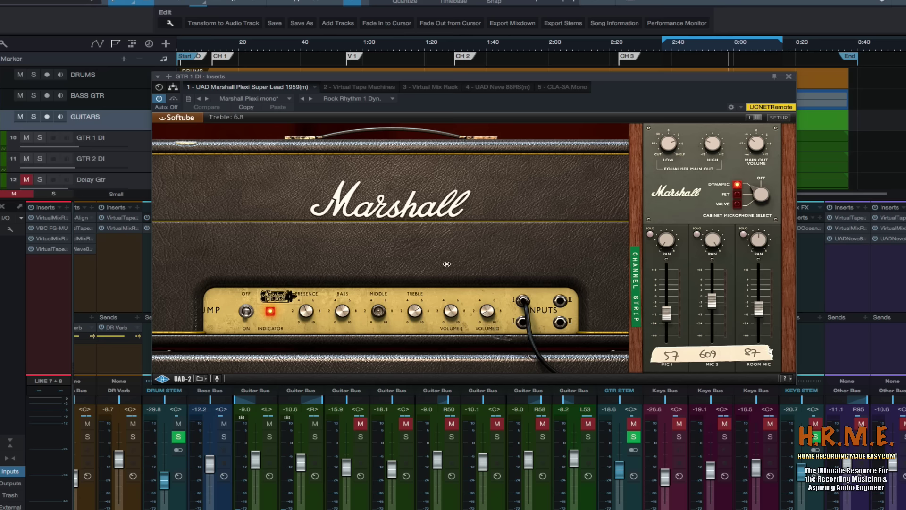
{"action": "key", "text": "space"}
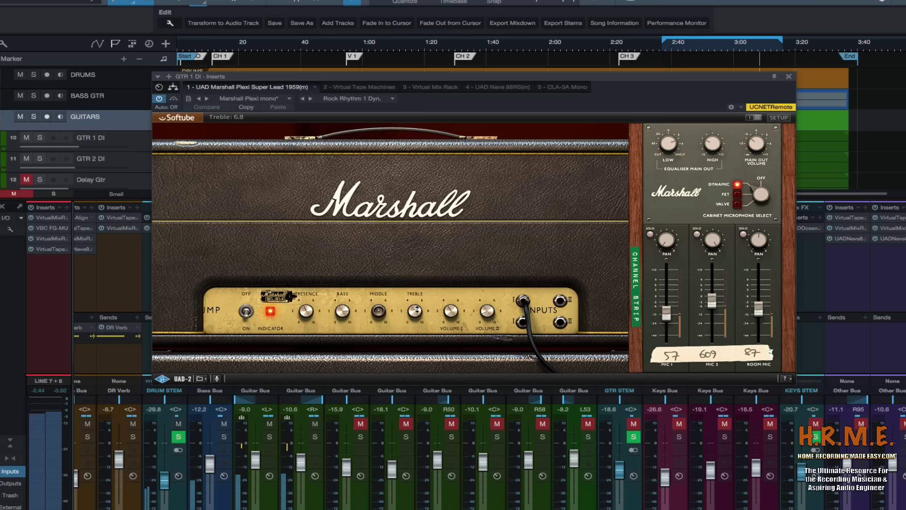
{"action": "left_click_drag", "start_coordinate": [416, 308], "coordinate": [404, 342]}
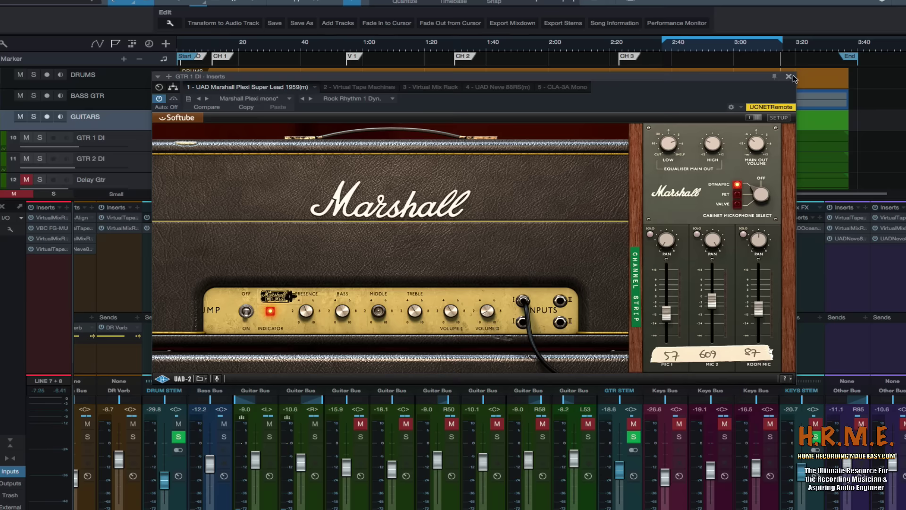
{"action": "left_click", "coordinate": [789, 77]}
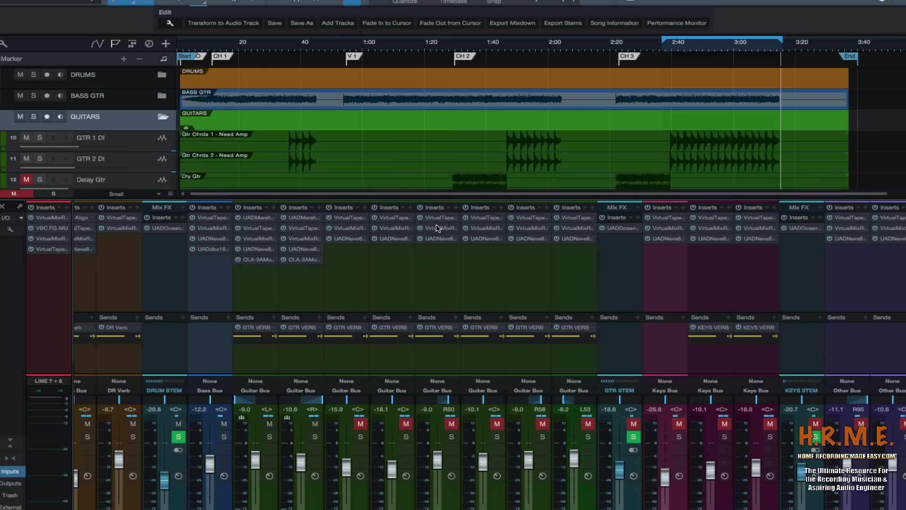
Adjust the Treble of GTR 2 DI's UAD Marshall Plexi Super Lead 1959 and lower its Virtual Tape Machines input to -3.78 dB
{"action": "left_click", "coordinate": [301, 218]}
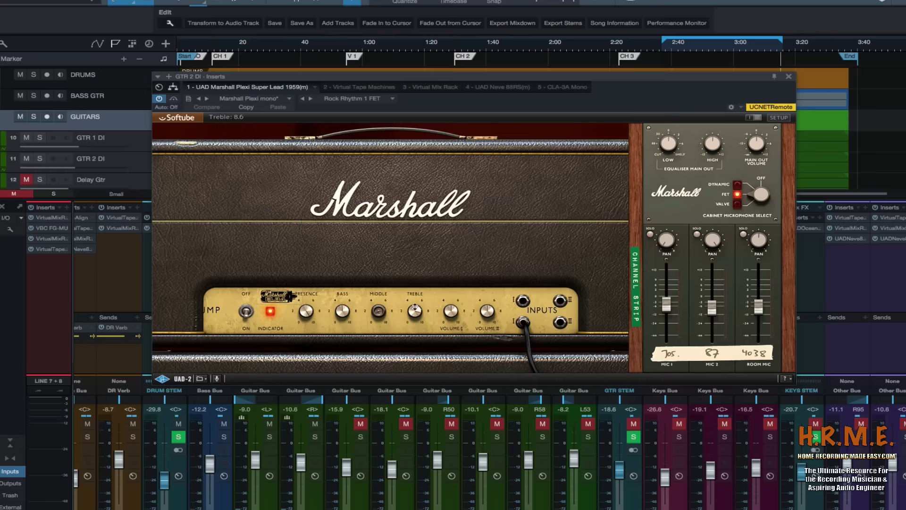
{"action": "mouse_move", "coordinate": [413, 309]}
{"action": "left_mouse_down"}
{"action": "mouse_move", "coordinate": [408, 319]}
{"action": "mouse_move", "coordinate": [408, 309]}
{"action": "left_mouse_up"}
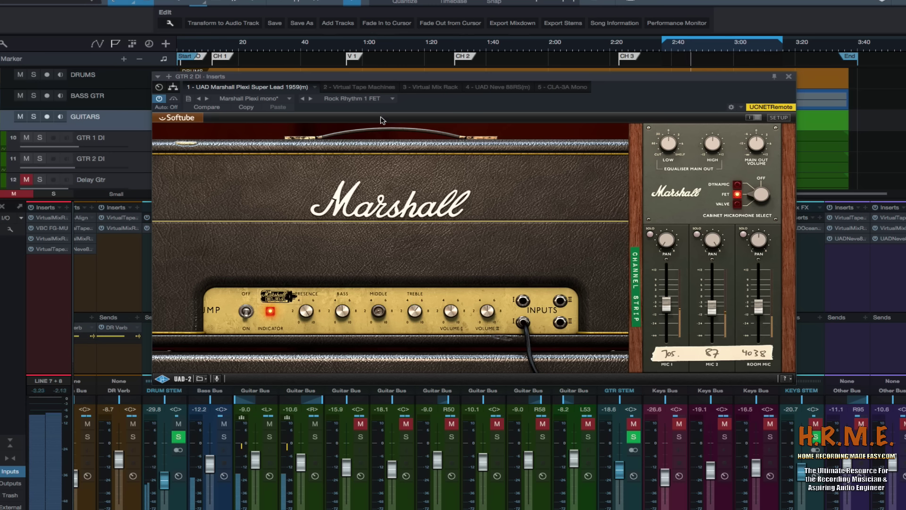
{"action": "left_click", "coordinate": [361, 88]}
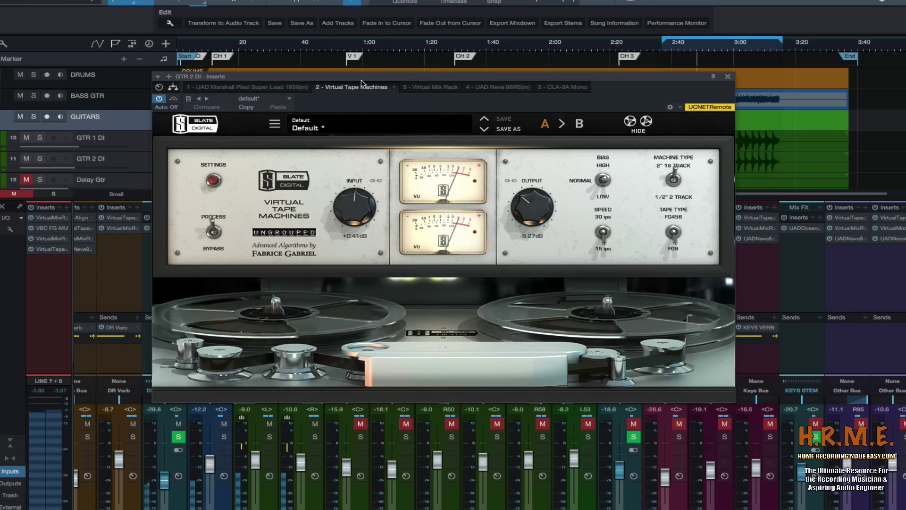
{"action": "left_click_drag", "start_coordinate": [354, 201], "coordinate": [350, 214]}
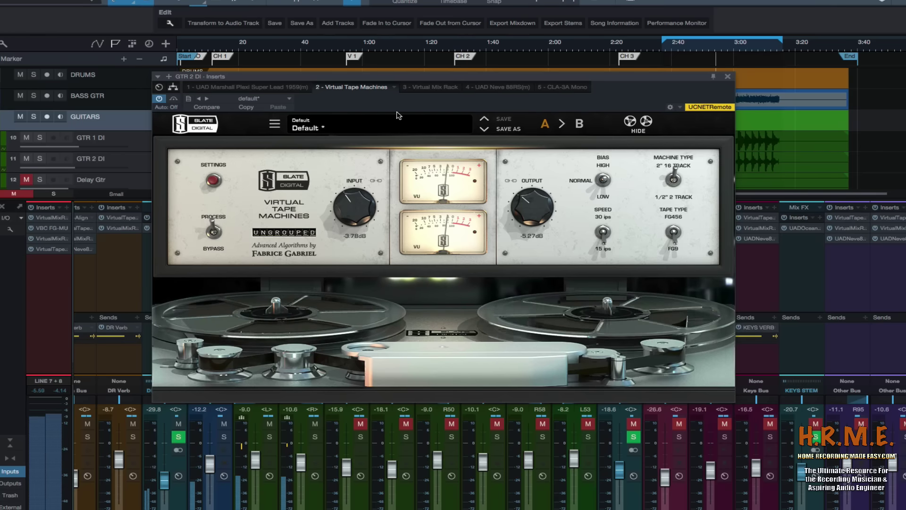
Review GTR 2 DI's Virtual Mix Rack, then adjust the compressor Gain in its UAD Neve 88RS and audition the result
{"action": "left_click", "coordinate": [430, 86]}
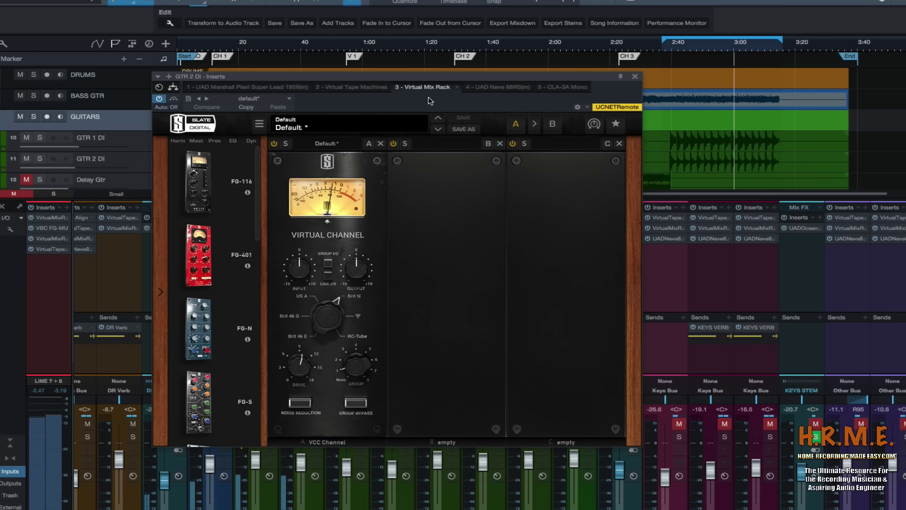
{"action": "left_click", "coordinate": [490, 89]}
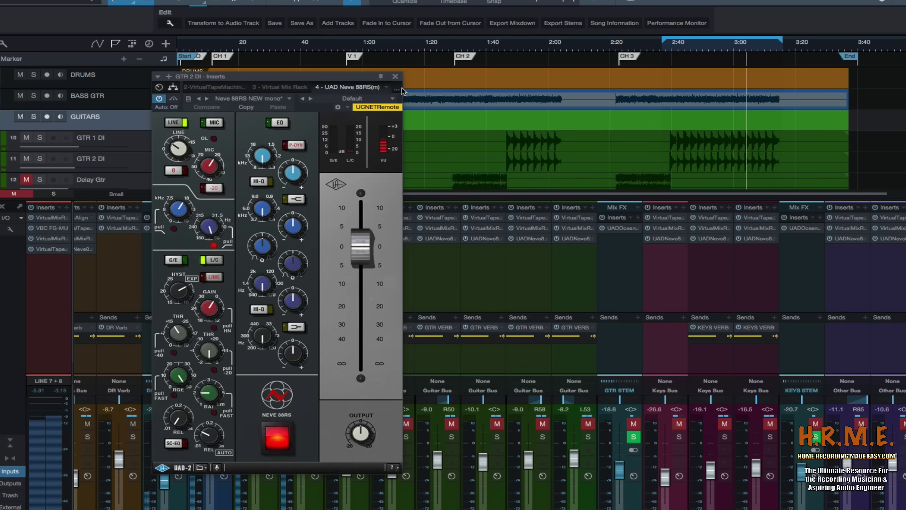
{"action": "left_click_drag", "start_coordinate": [345, 80], "coordinate": [439, 66]}
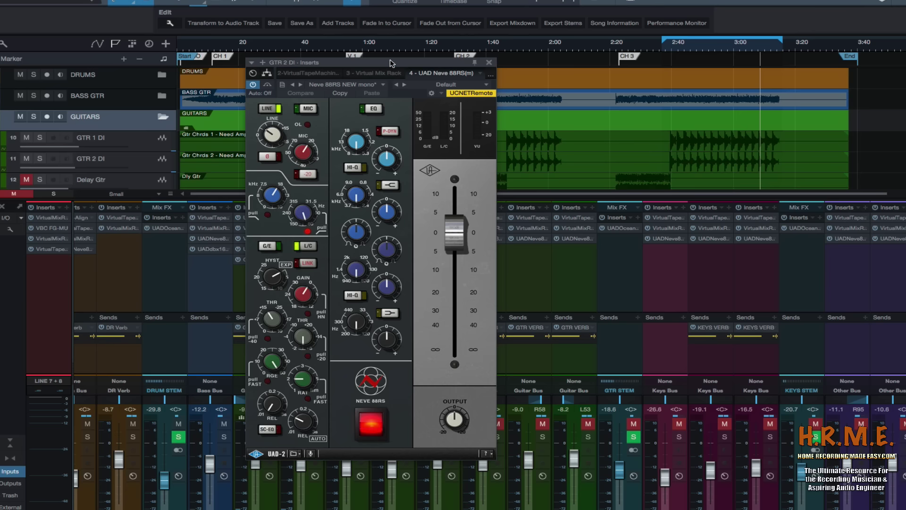
{"action": "left_click_drag", "start_coordinate": [391, 63], "coordinate": [396, 57]}
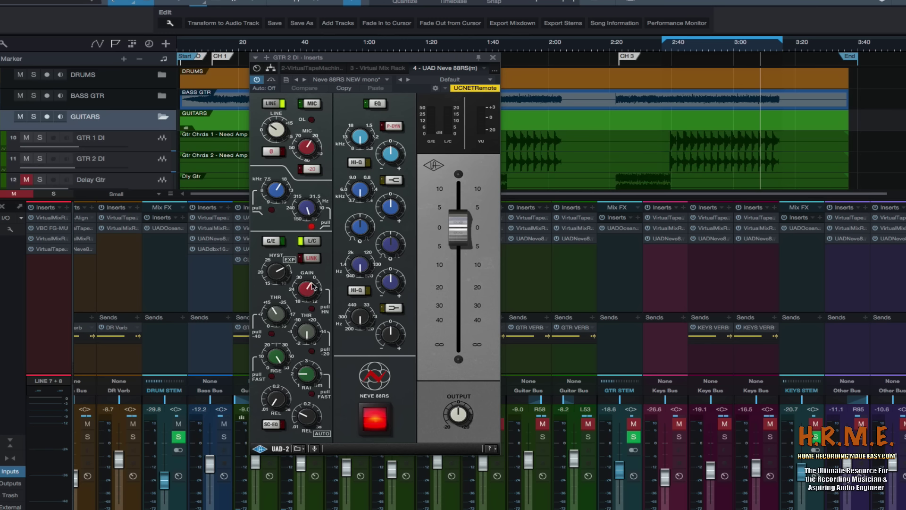
{"action": "left_click_drag", "start_coordinate": [315, 286], "coordinate": [314, 285]}
{"action": "key", "text": "space"}
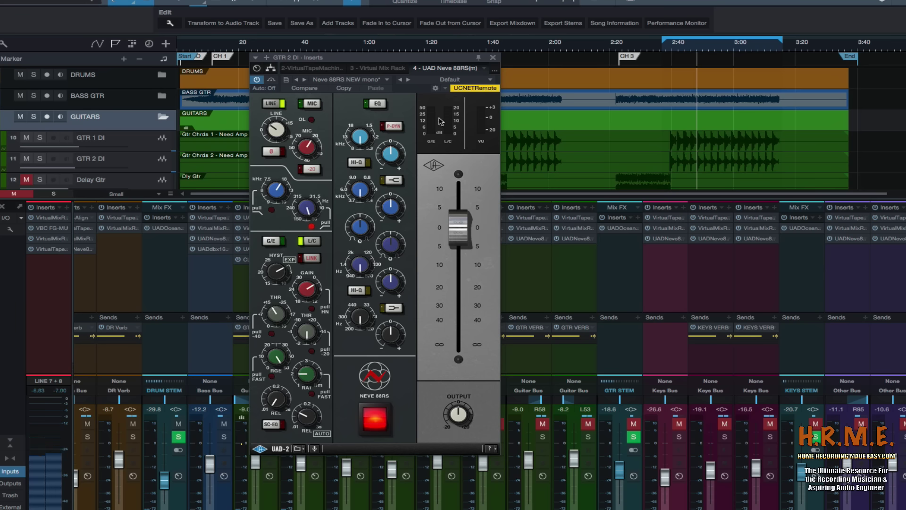
{"action": "key", "text": "space"}
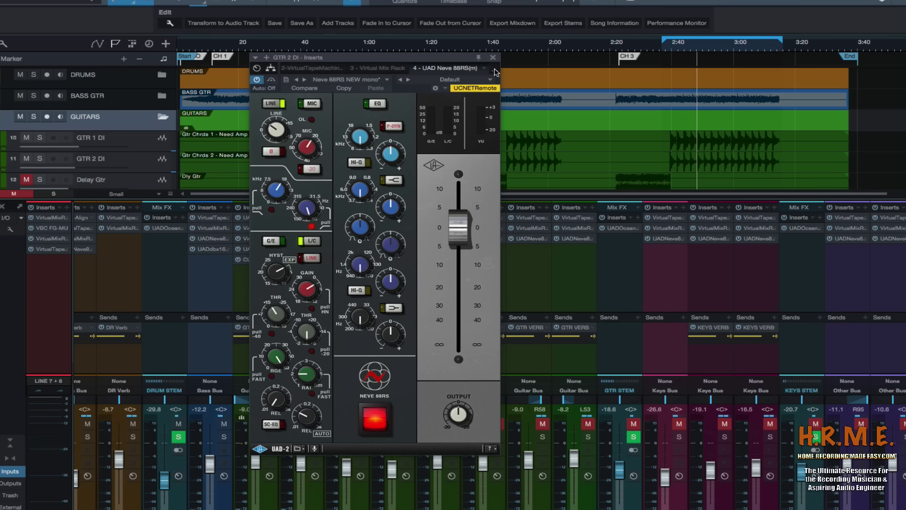
Show the CLA-3A compressors of GTR 2 DI and GTR 1 DI side by side
{"action": "left_click", "coordinate": [494, 71]}
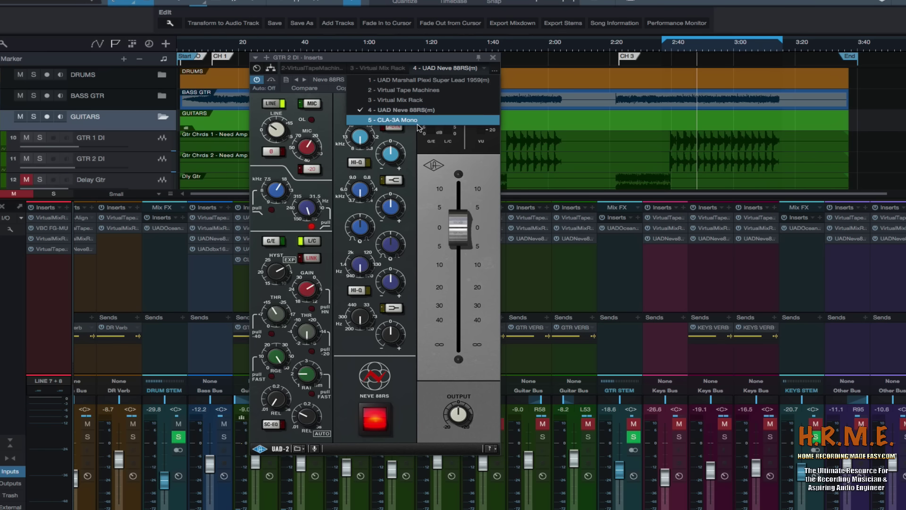
{"action": "left_click", "coordinate": [404, 120]}
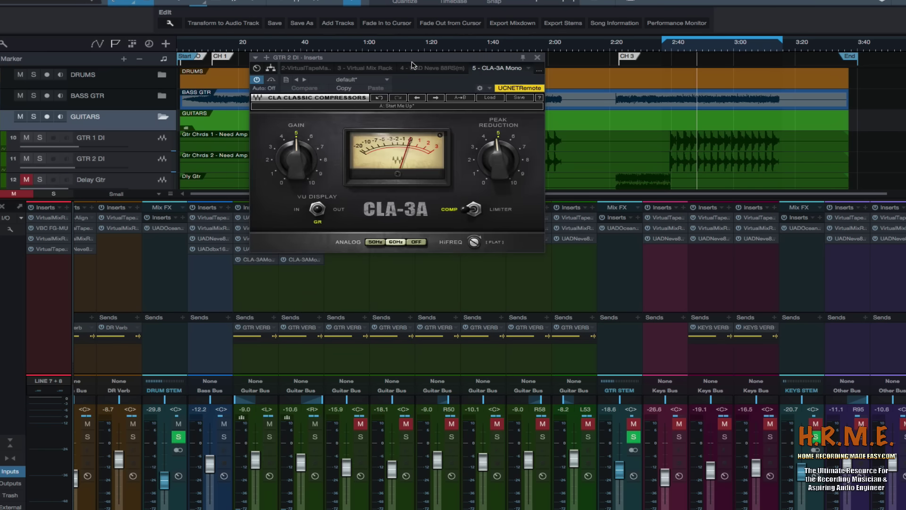
{"action": "left_click_drag", "start_coordinate": [411, 57], "coordinate": [410, 84]}
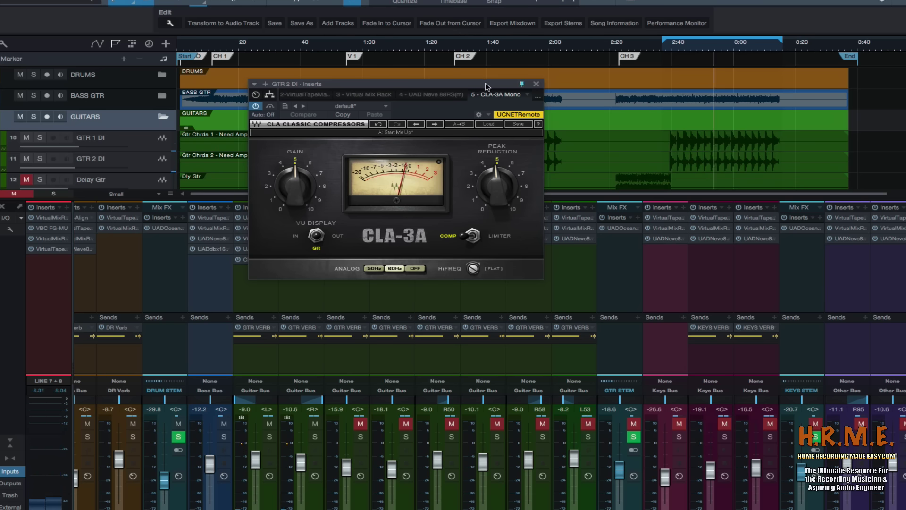
{"action": "left_click_drag", "start_coordinate": [489, 85], "coordinate": [733, 59]}
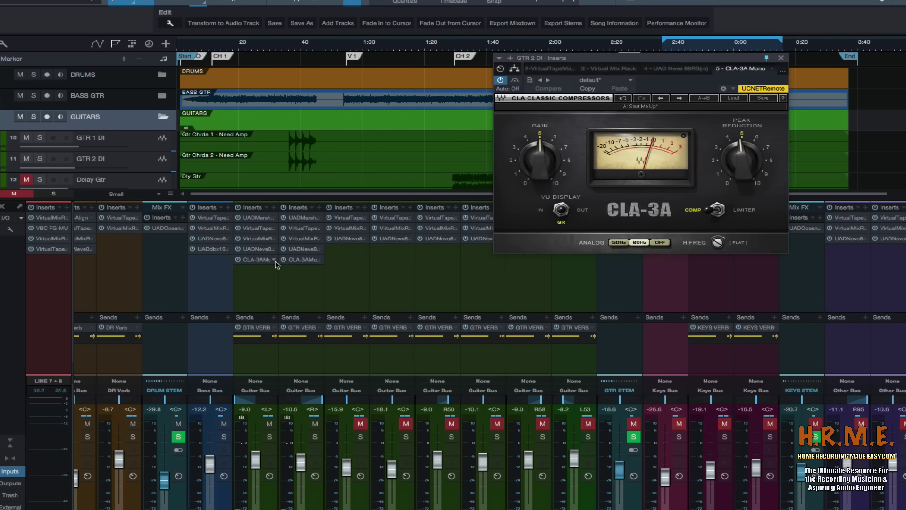
{"action": "left_click", "coordinate": [259, 259]}
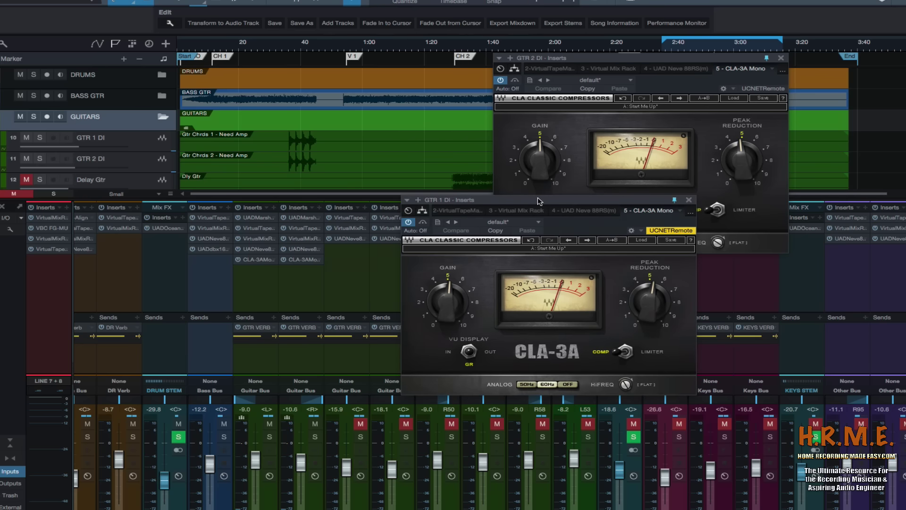
{"action": "left_click_drag", "start_coordinate": [541, 200], "coordinate": [319, 57]}
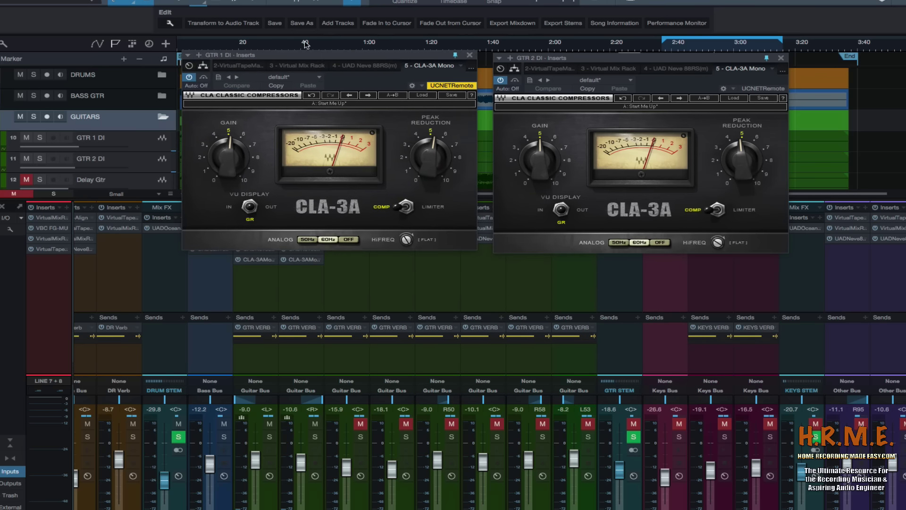
During playback, toggle the bypass of both guitar CLA-3A compressors to compare compressed and uncompressed sound, leaving both active
{"action": "left_click", "coordinate": [204, 78]}
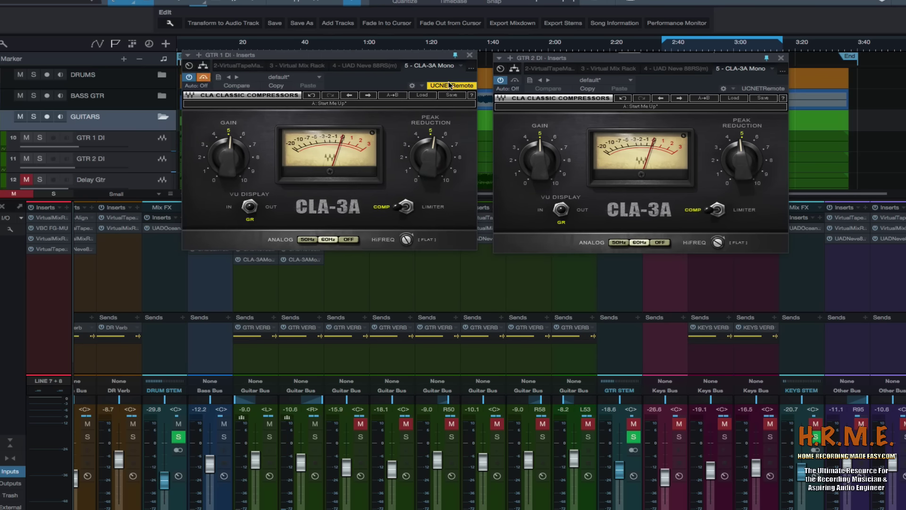
{"action": "left_click", "coordinate": [515, 80]}
{"action": "key", "text": "space"}
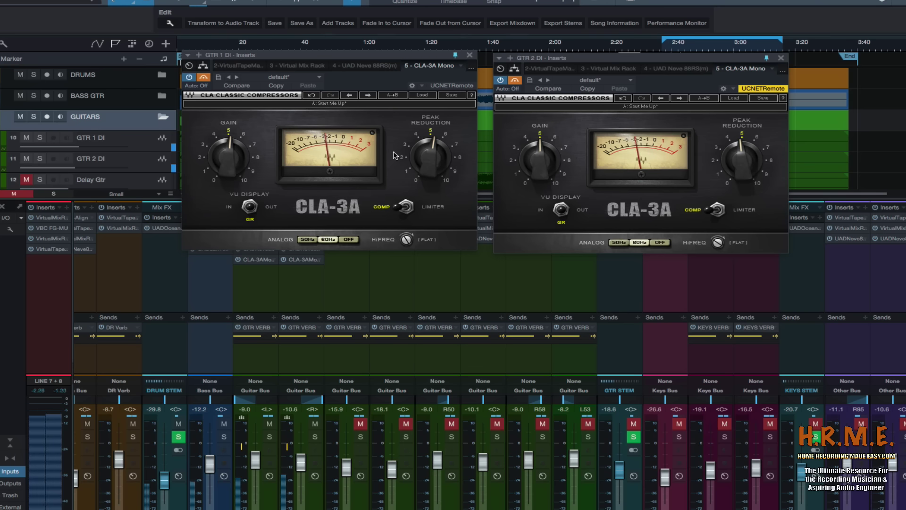
{"action": "left_click", "coordinate": [515, 80]}
{"action": "left_click", "coordinate": [203, 77]}
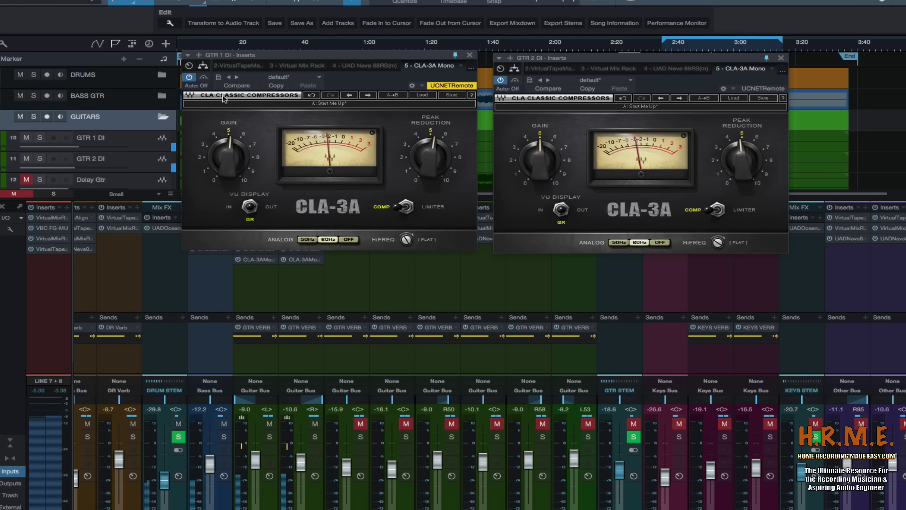
{"action": "left_click", "coordinate": [204, 78]}
{"action": "left_click", "coordinate": [511, 81]}
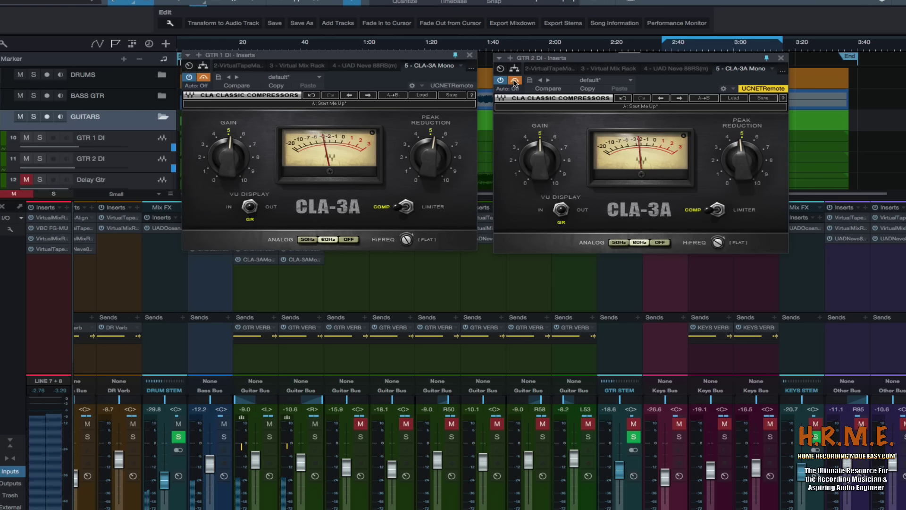
{"action": "left_click", "coordinate": [515, 82]}
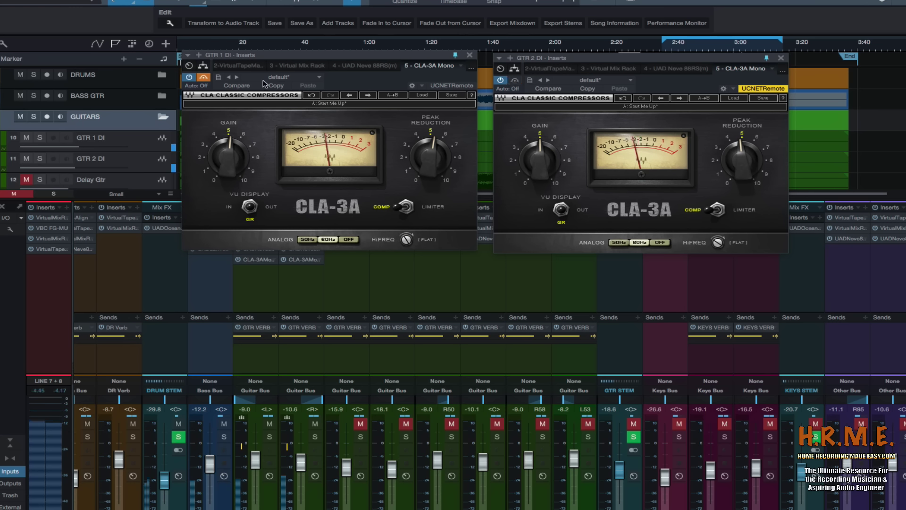
{"action": "left_click", "coordinate": [204, 80]}
{"action": "left_click", "coordinate": [205, 78]}
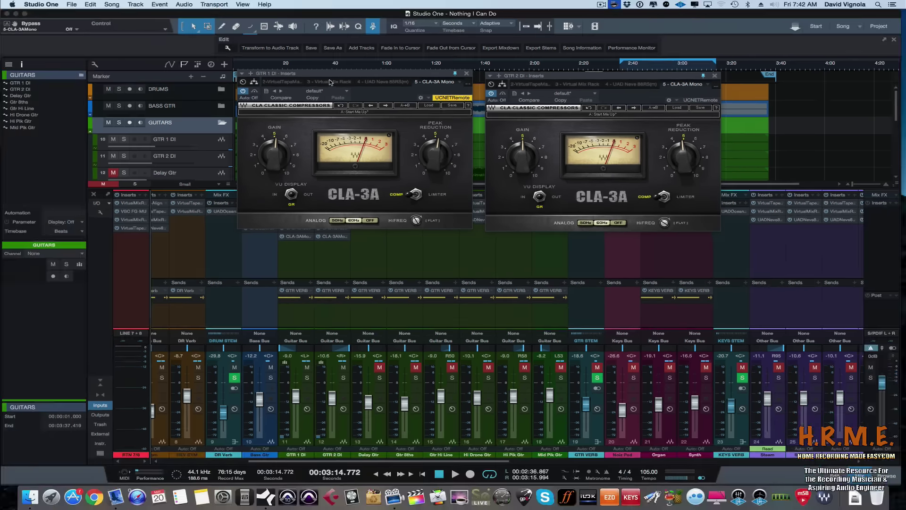
Close both CLA-3A plug-in windows and select the Delay Gtr channel
{"action": "left_click", "coordinate": [465, 75]}
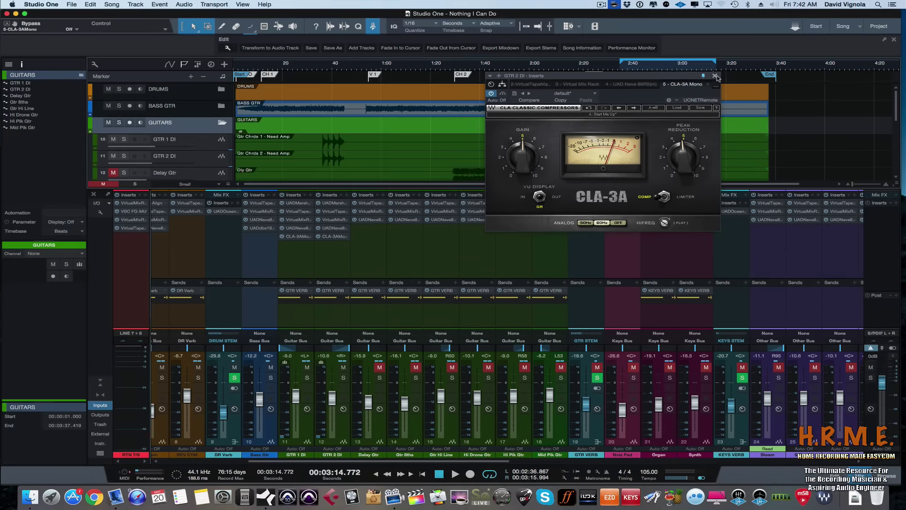
{"action": "left_click", "coordinate": [714, 76]}
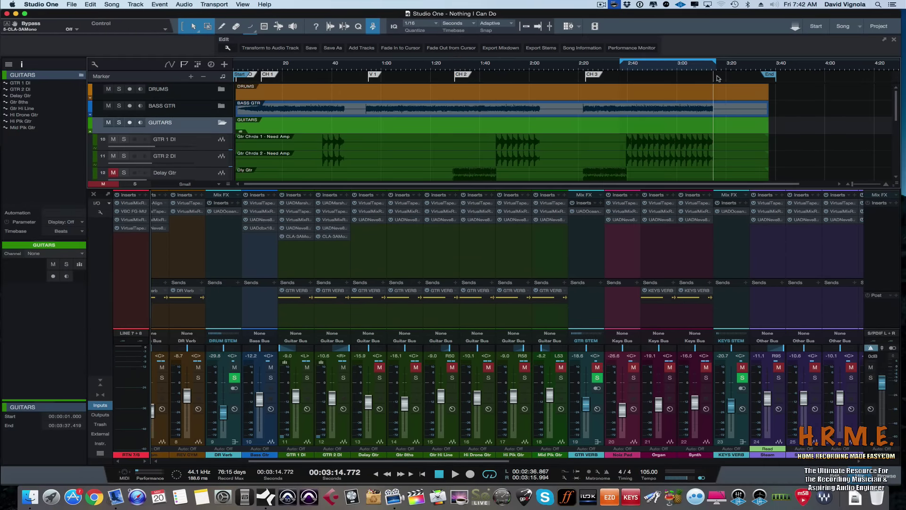
{"action": "left_click", "coordinate": [377, 439]}
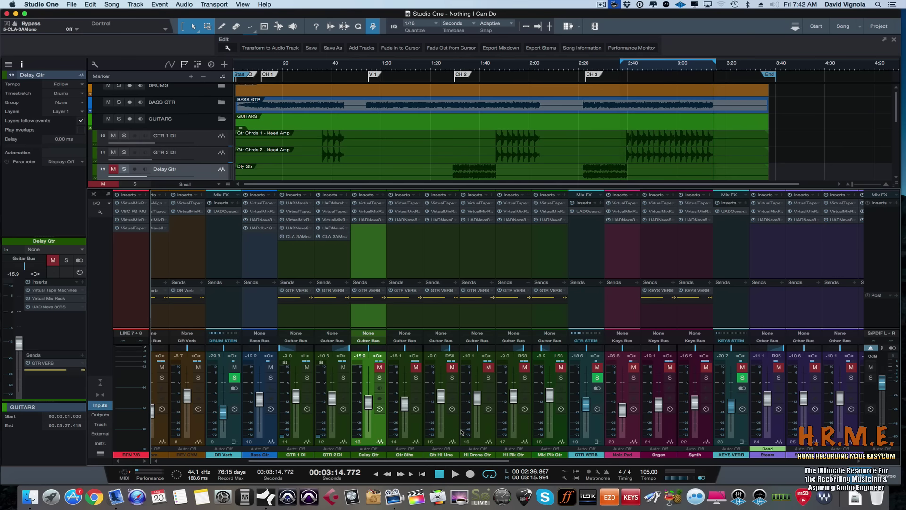